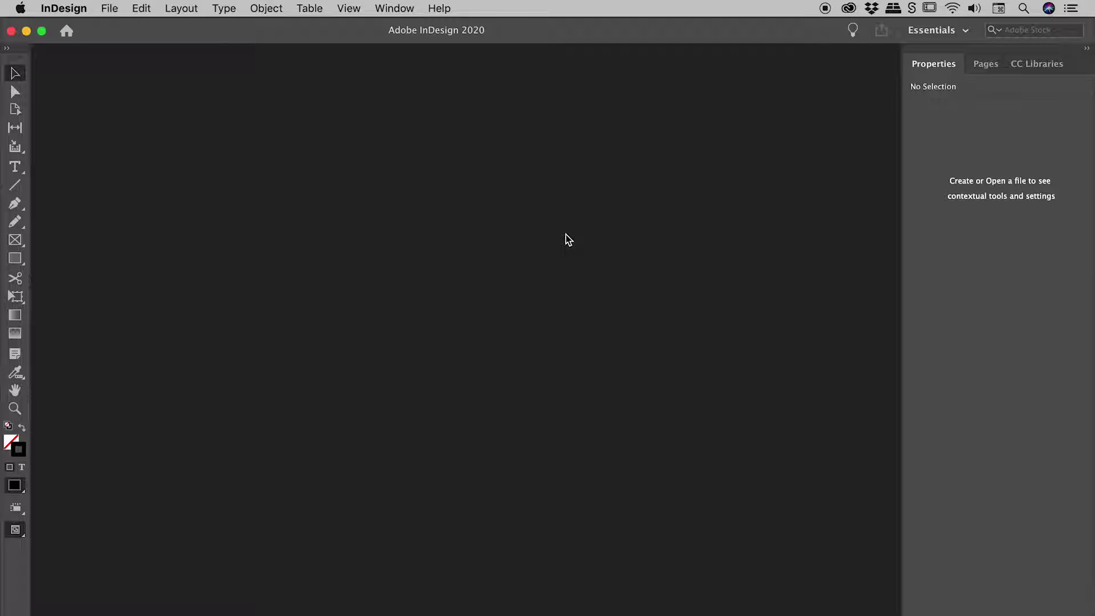
- Create a new A4 print document, 210 × 297 mm with facing pages, keeping units in Millimeters
{"action": "left_click", "coordinate": [109, 8]}
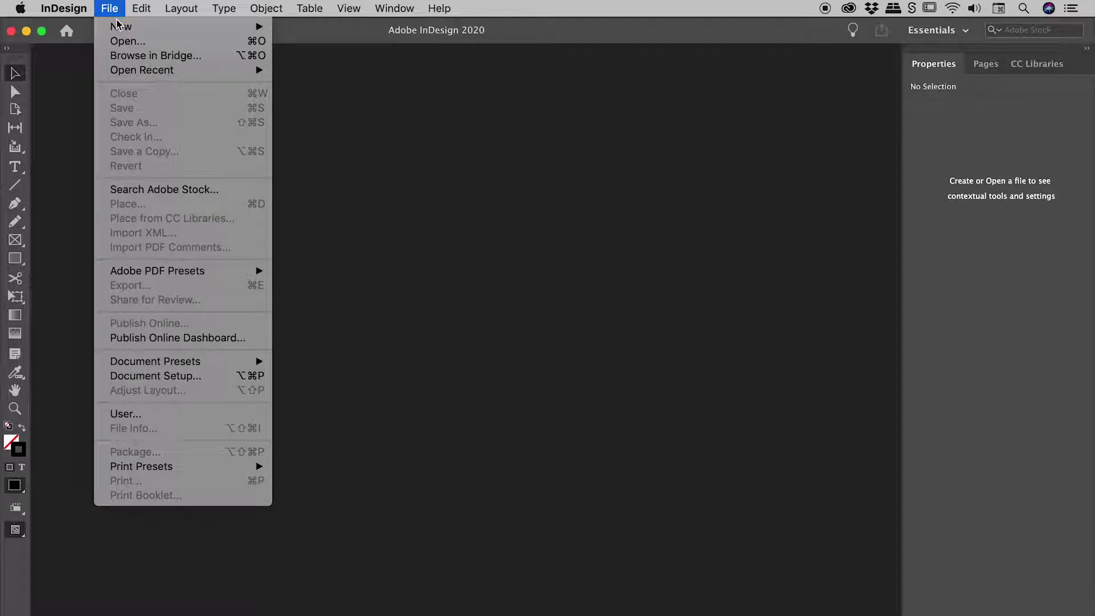
{"action": "mouse_move", "coordinate": [188, 26]}
{"action": "left_click", "coordinate": [351, 30]}
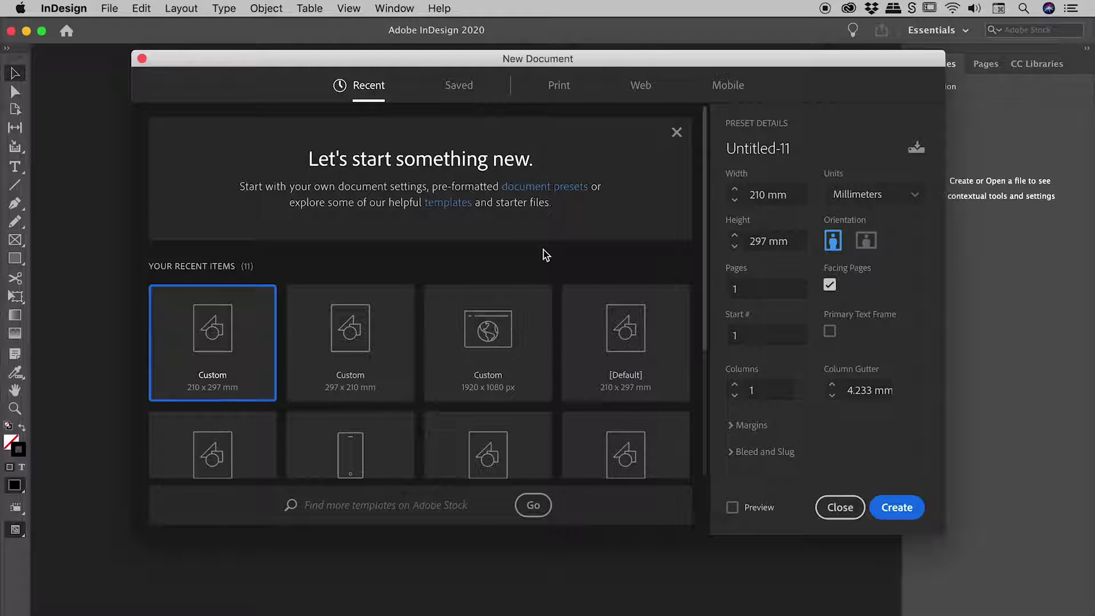
{"action": "left_click", "coordinate": [556, 90]}
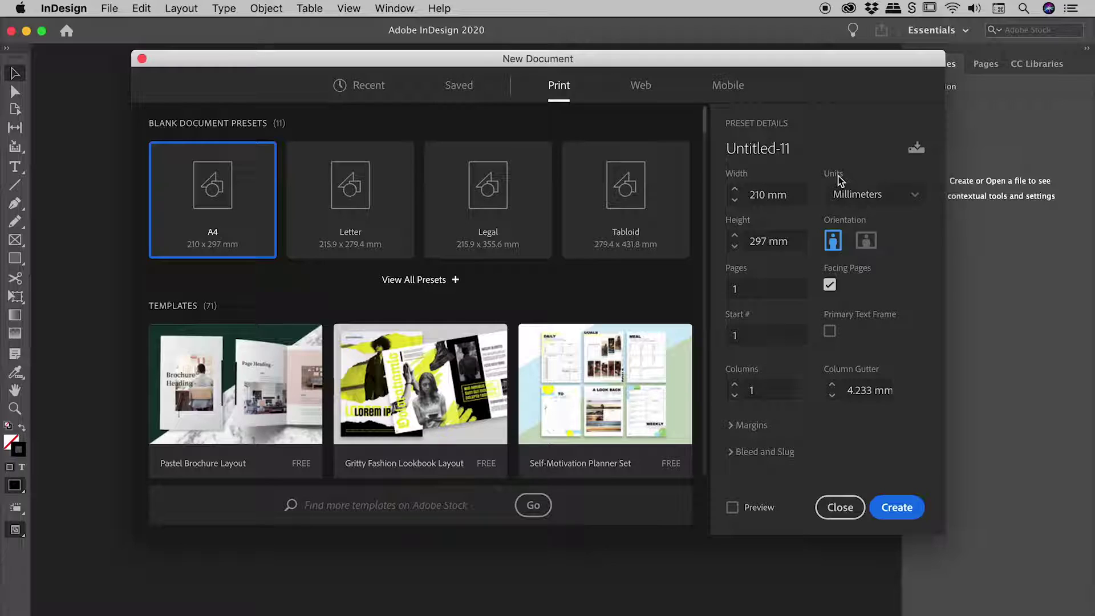
{"action": "left_click", "coordinate": [919, 194]}
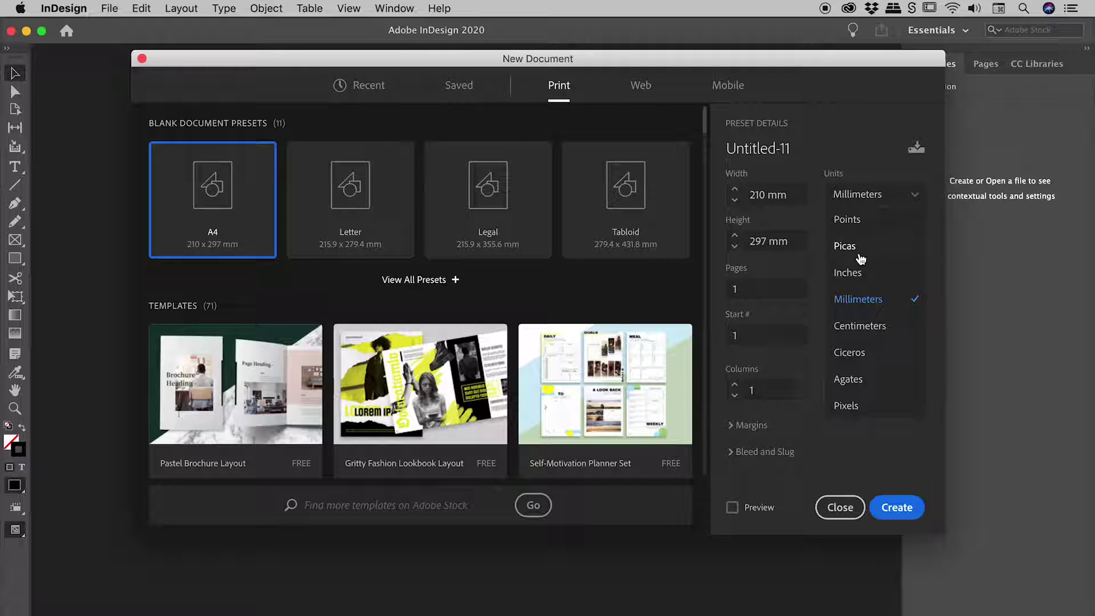
{"action": "left_click", "coordinate": [852, 273]}
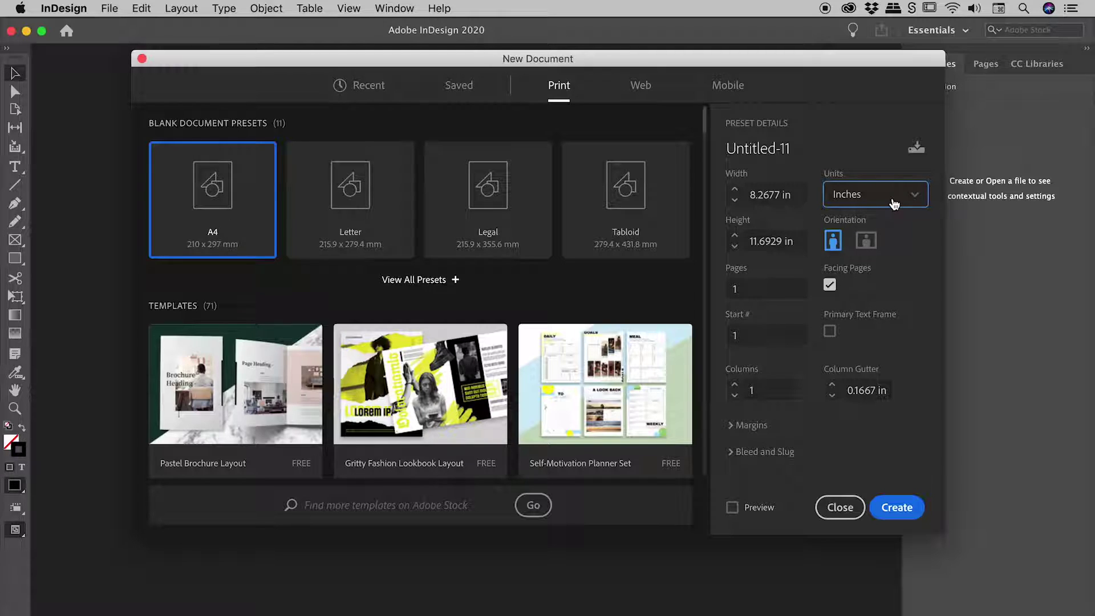
{"action": "left_click", "coordinate": [919, 196]}
{"action": "left_click", "coordinate": [862, 301]}
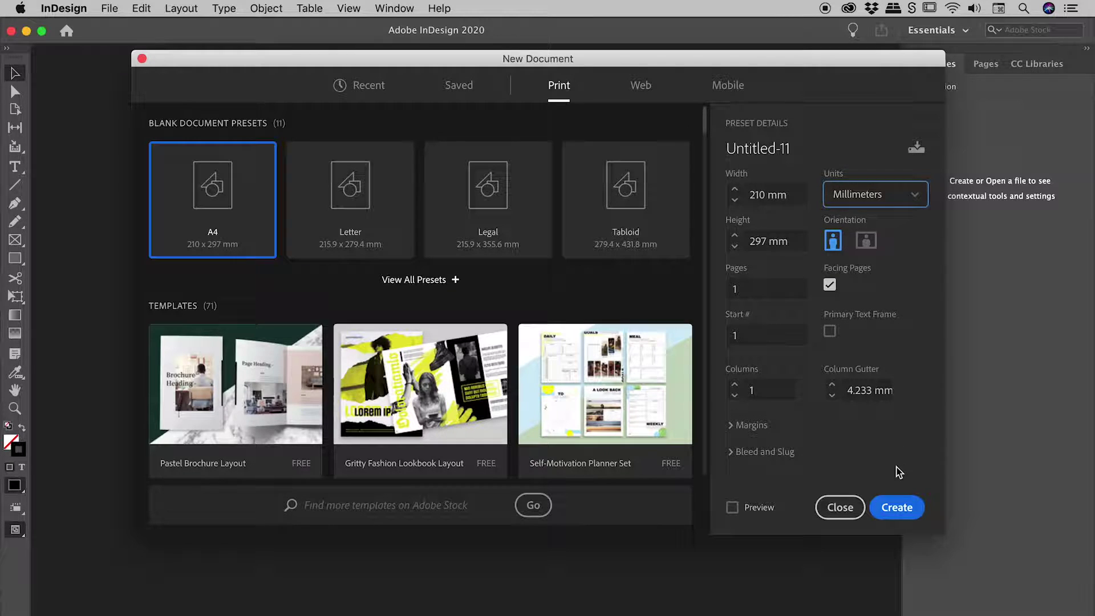
{"action": "left_click", "coordinate": [897, 508]}
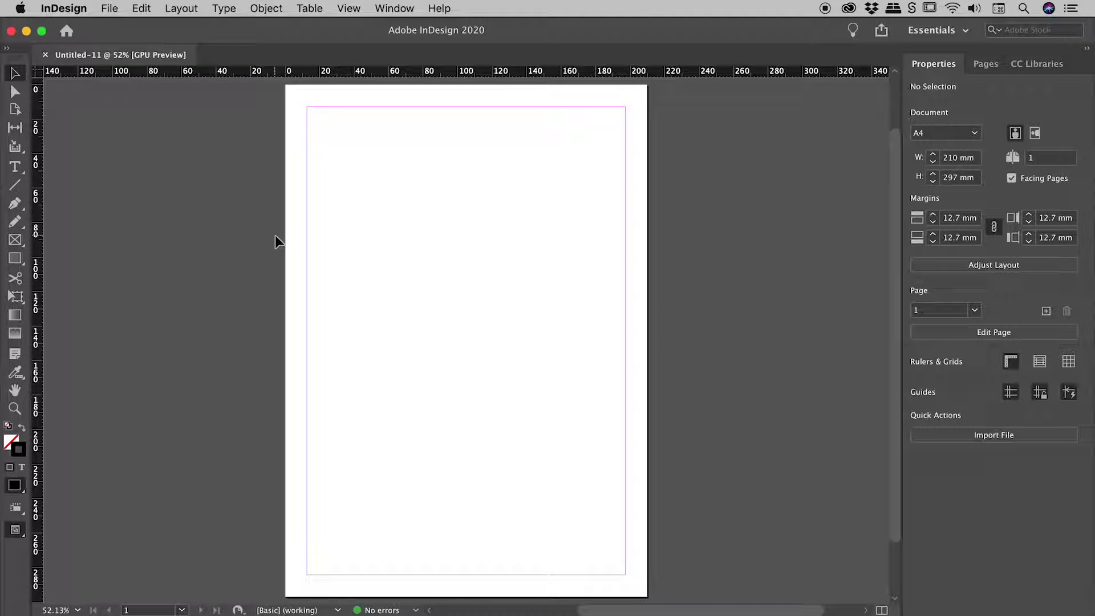
{"action": "left_click", "coordinate": [359, 10]}
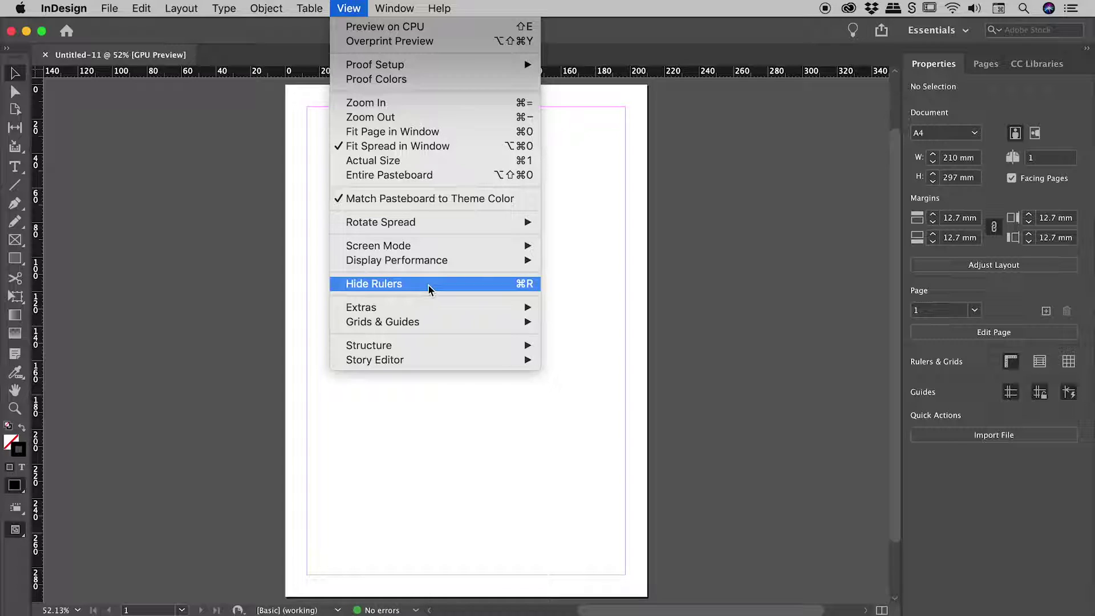
{"action": "left_click", "coordinate": [429, 286]}
{"action": "left_click", "coordinate": [363, 8]}
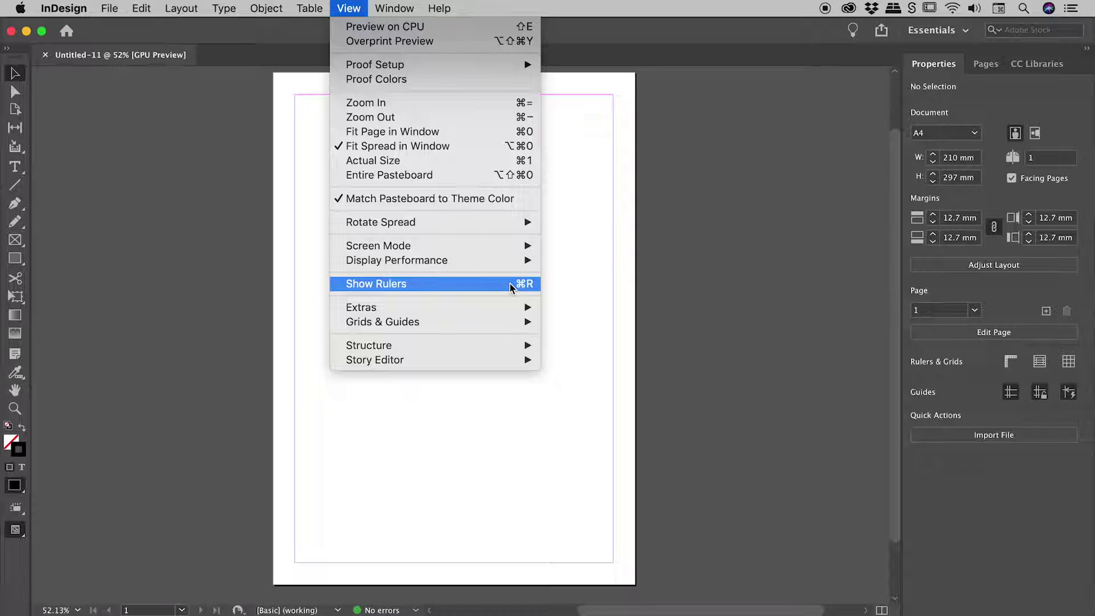
{"action": "left_click", "coordinate": [559, 285]}
{"action": "key", "text": "super+r"}
{"action": "key", "text": "super+r"}
{"action": "key", "text": "super+r"}
{"action": "key", "text": "super+r"}
{"action": "key", "text": "super+r"}
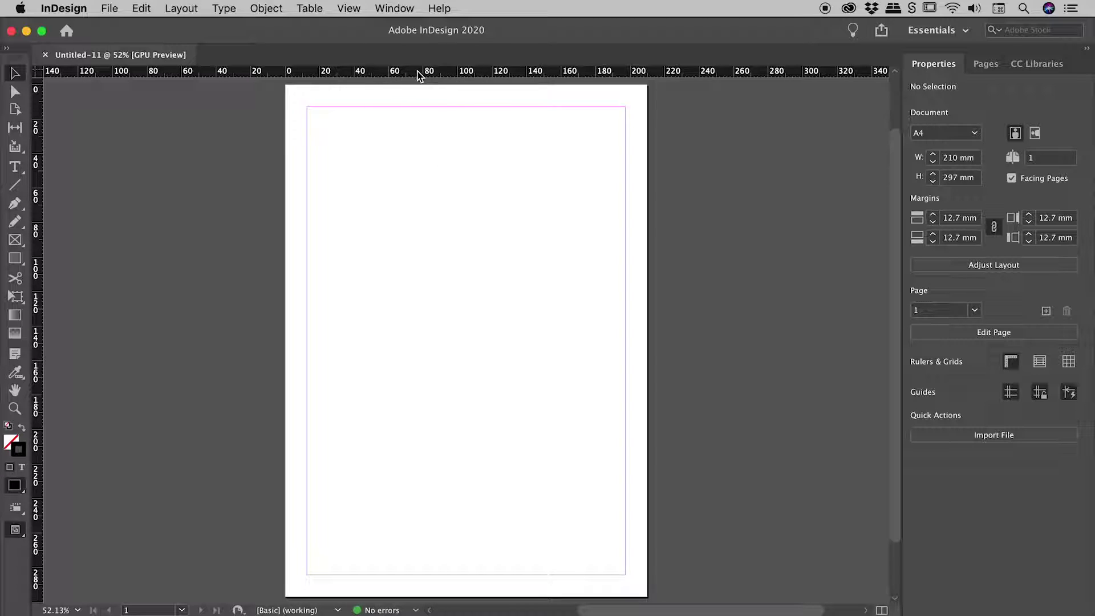
- Set the horizontal ruler to Inches, leaving the vertical ruler in millimetres
{"action": "right_click", "coordinate": [439, 74]}
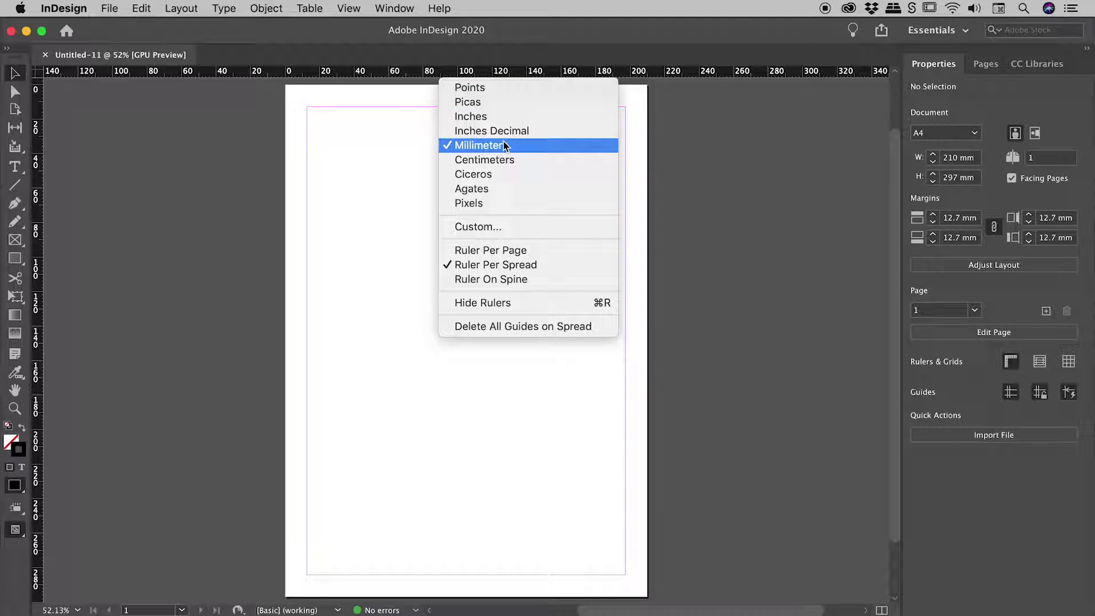
{"action": "left_click", "coordinate": [495, 116]}
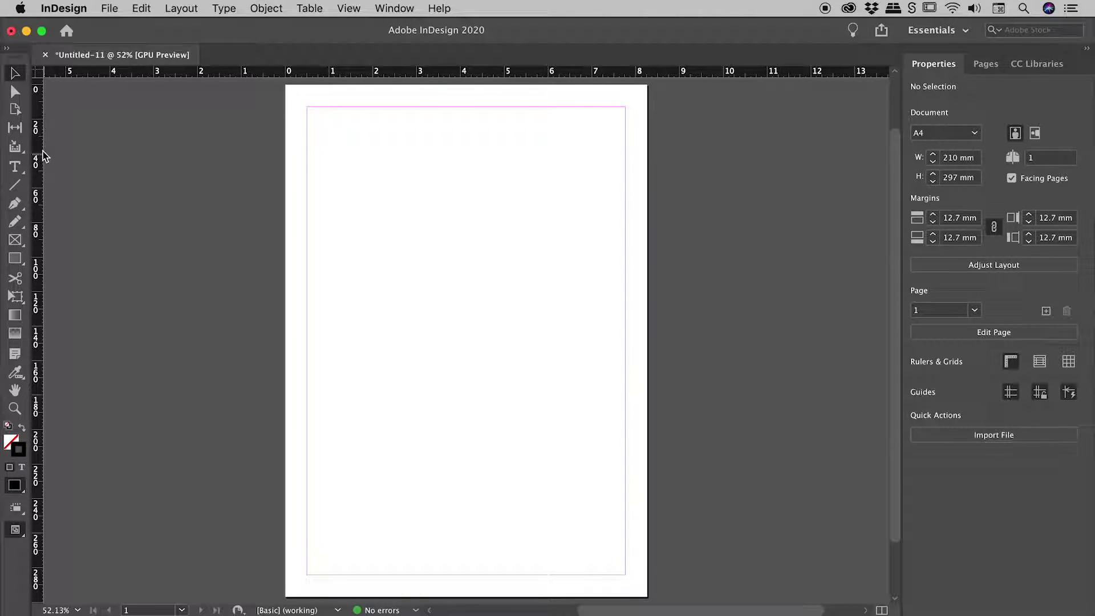
{"action": "right_click", "coordinate": [40, 181]}
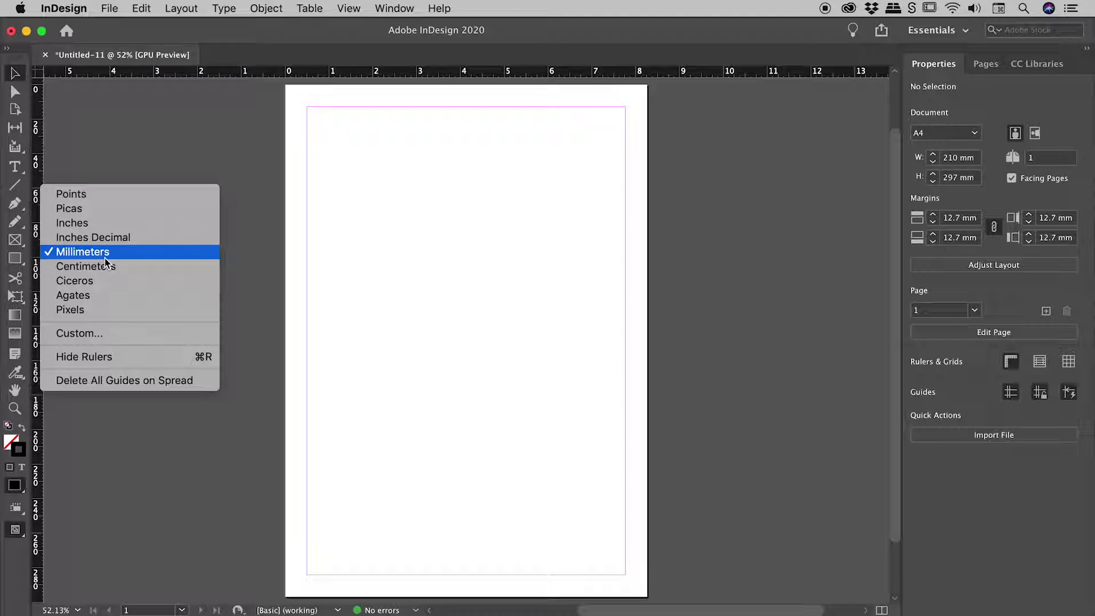
{"action": "left_click", "coordinate": [190, 132]}
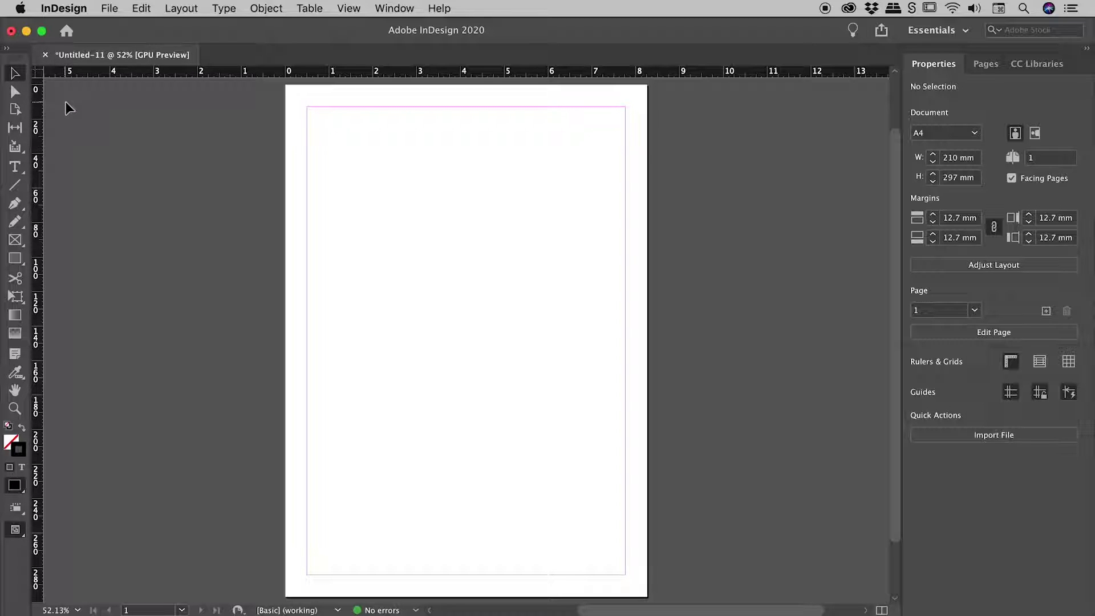
- Switch both rulers to Pixels so the page reads 595.276 × 841.89 px
{"action": "right_click", "coordinate": [38, 73]}
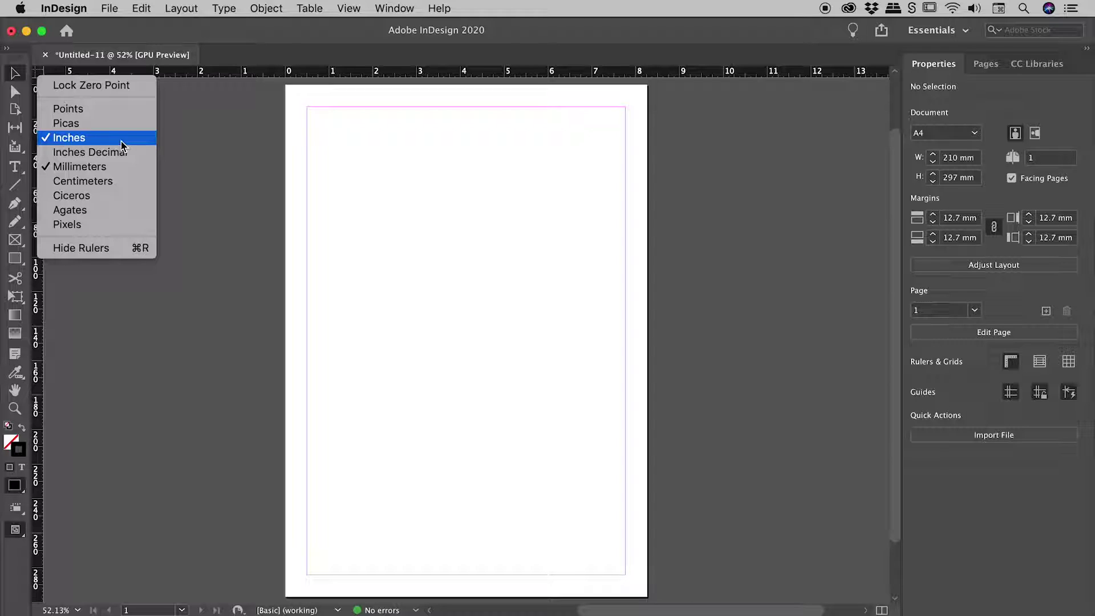
{"action": "left_click", "coordinate": [105, 221]}
{"action": "right_click", "coordinate": [313, 69]}
{"action": "right_click", "coordinate": [38, 162]}
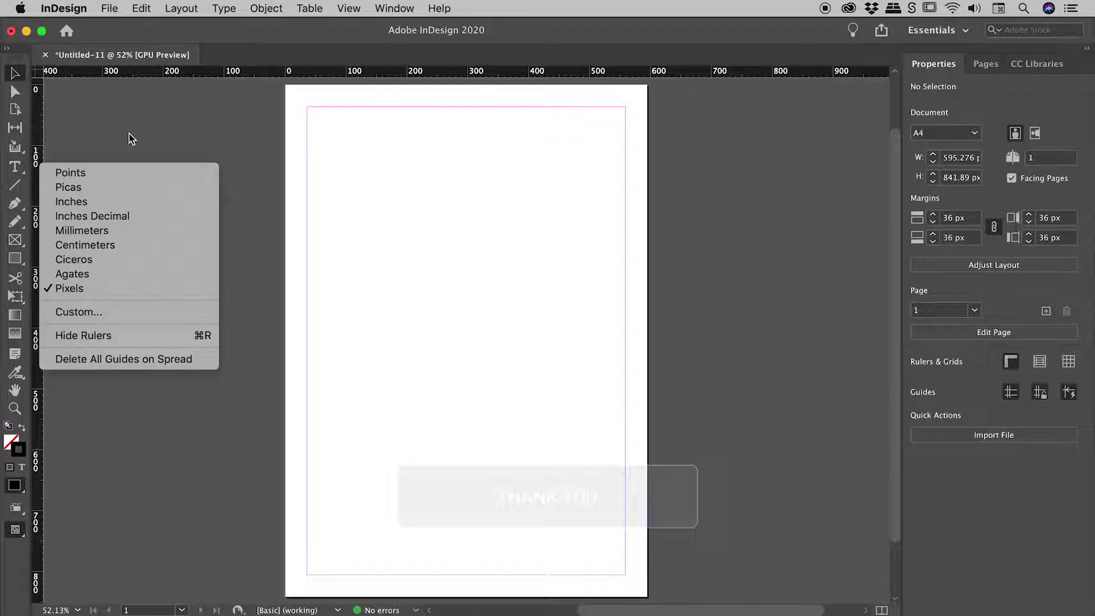
{"action": "left_click", "coordinate": [332, 166]}
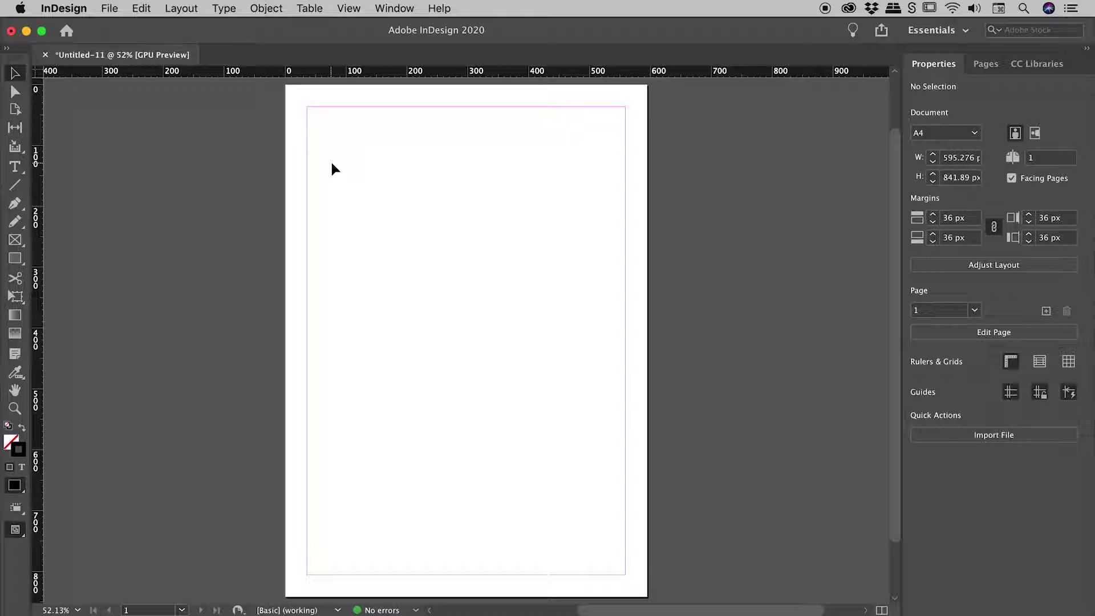
- Set horizontal and vertical ruler units to Millimeters in Units & Increments preferences, then confirm on the ruler
{"action": "left_click", "coordinate": [52, 7]}
{"action": "mouse_move", "coordinate": [93, 39]}
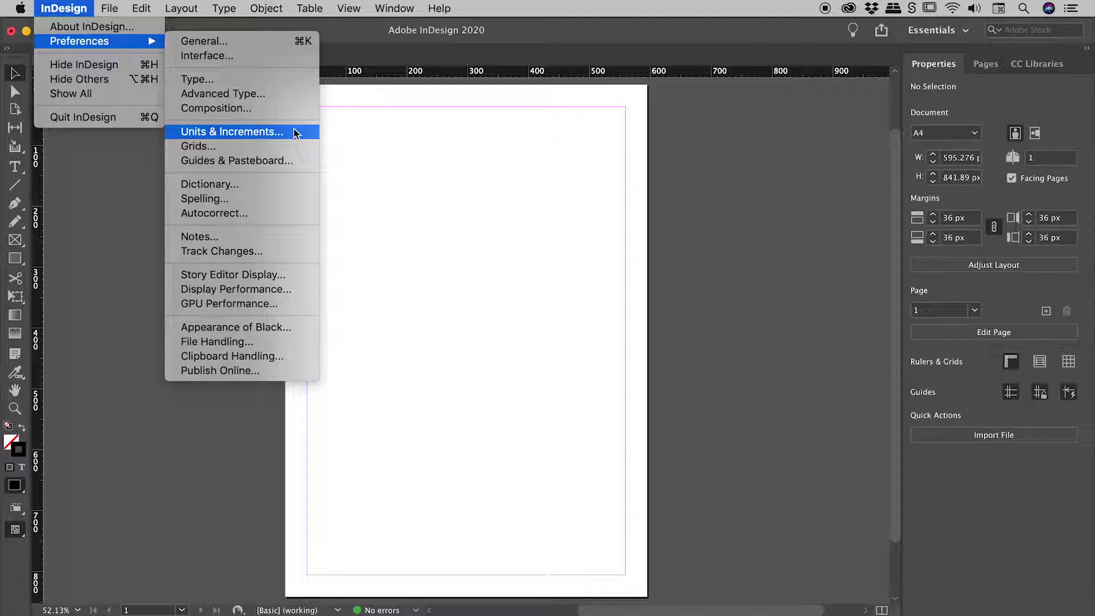
{"action": "left_click", "coordinate": [295, 133]}
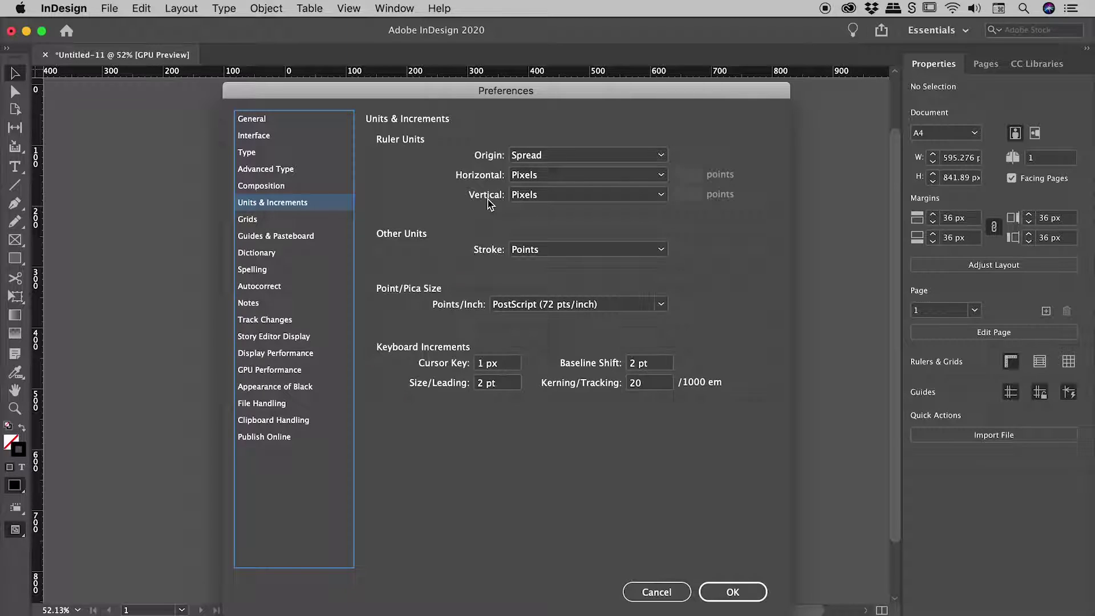
{"action": "left_click", "coordinate": [593, 175]}
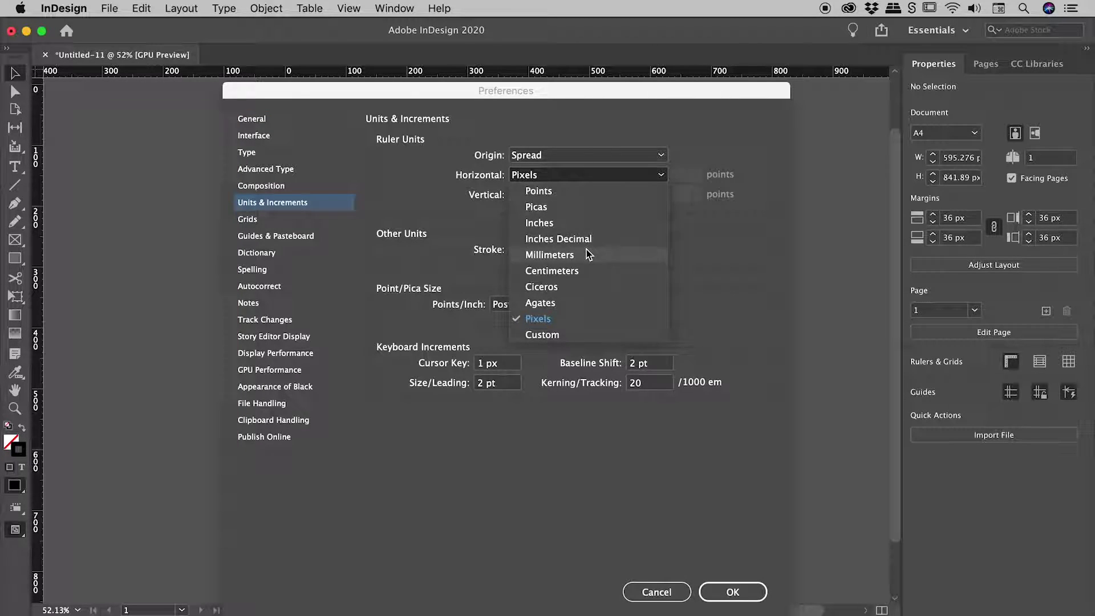
{"action": "left_click", "coordinate": [588, 254]}
{"action": "left_click", "coordinate": [584, 194]}
{"action": "left_click", "coordinate": [593, 274]}
{"action": "left_click", "coordinate": [731, 592]}
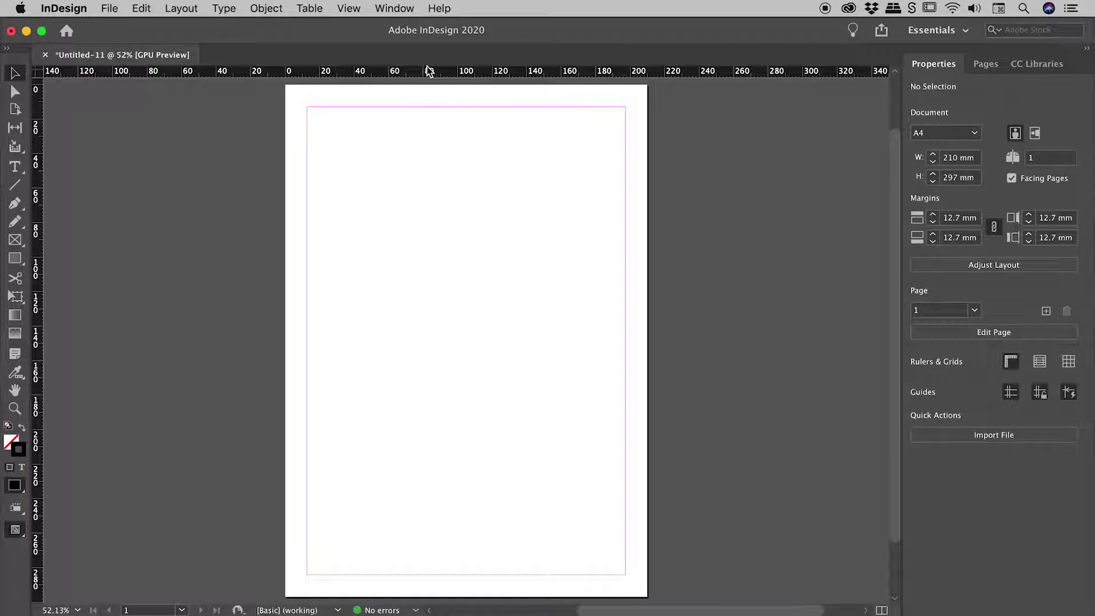
{"action": "right_click", "coordinate": [421, 72]}
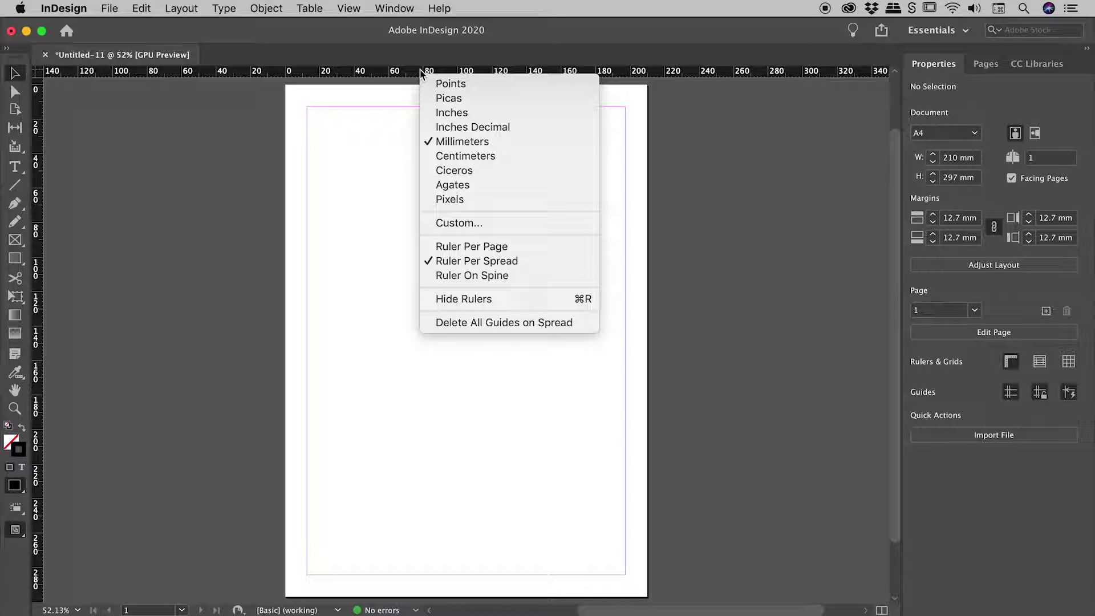
{"action": "left_click", "coordinate": [459, 141]}
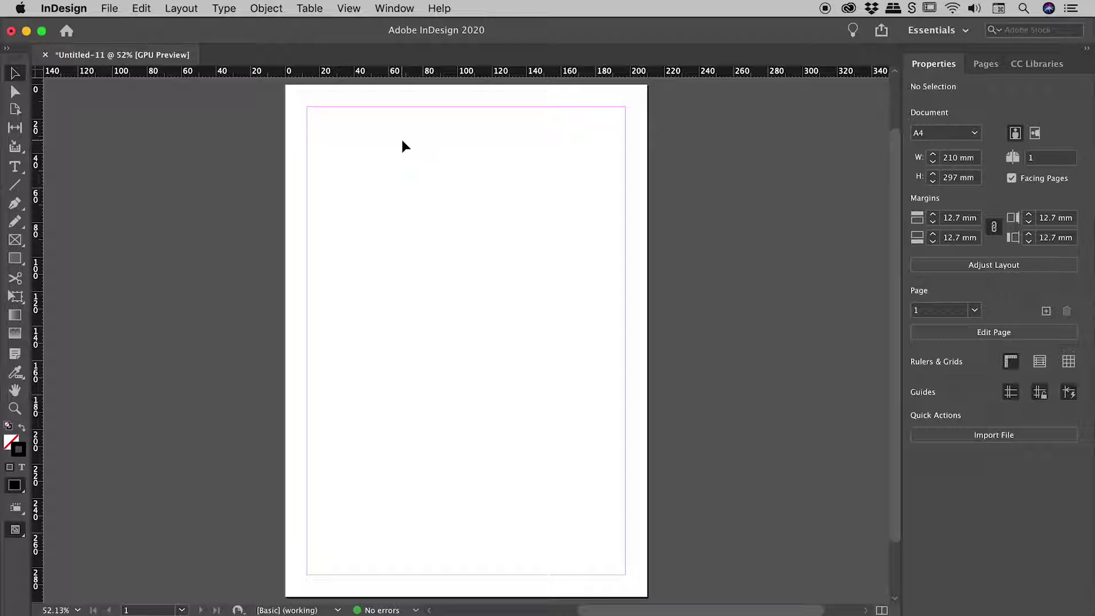
- Close Untitled-11, discarding its unsaved changes
{"action": "left_click", "coordinate": [45, 55]}
{"action": "left_click", "coordinate": [545, 343]}
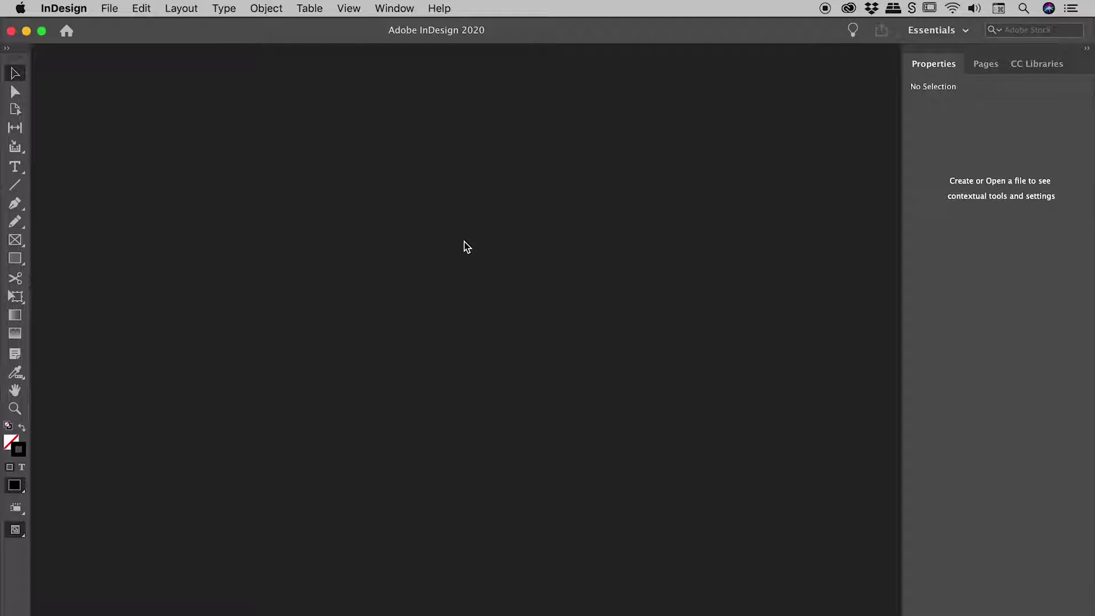
- Set the default horizontal and vertical ruler units to Inches in Units & Increments preferences
{"action": "left_click", "coordinate": [64, 8]}
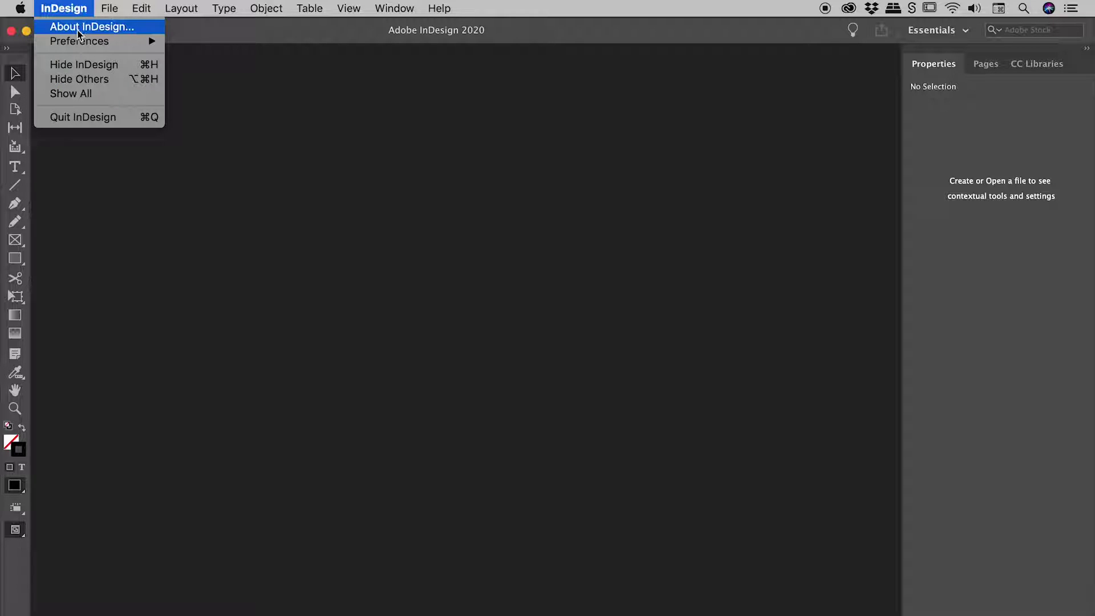
{"action": "mouse_move", "coordinate": [78, 42]}
{"action": "left_click", "coordinate": [294, 130]}
{"action": "left_click", "coordinate": [599, 175]}
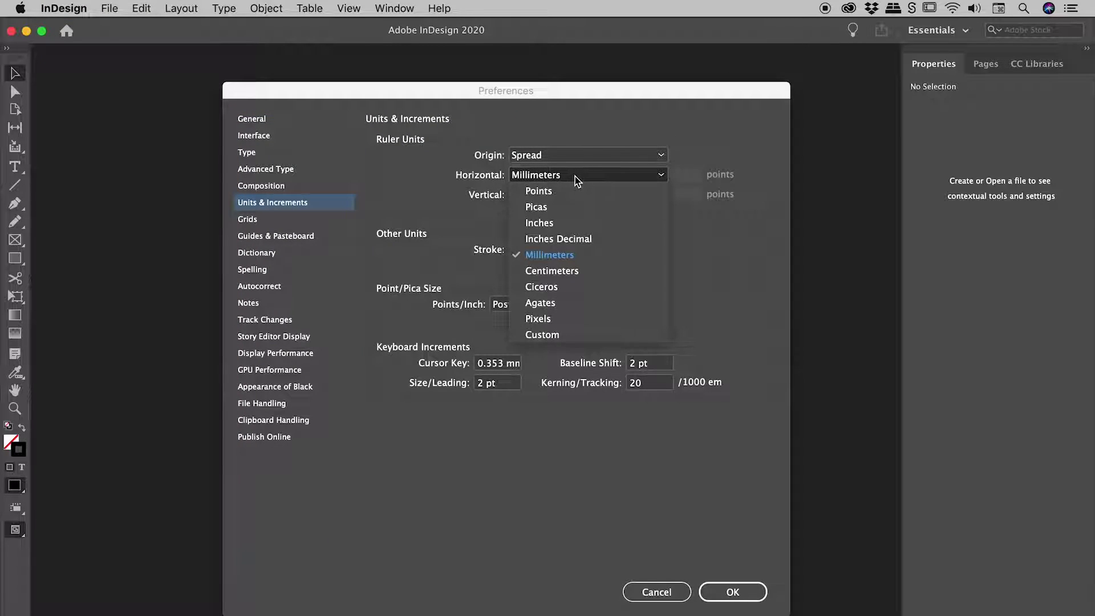
{"action": "left_click", "coordinate": [570, 223]}
{"action": "left_click", "coordinate": [582, 196]}
{"action": "left_click", "coordinate": [576, 242]}
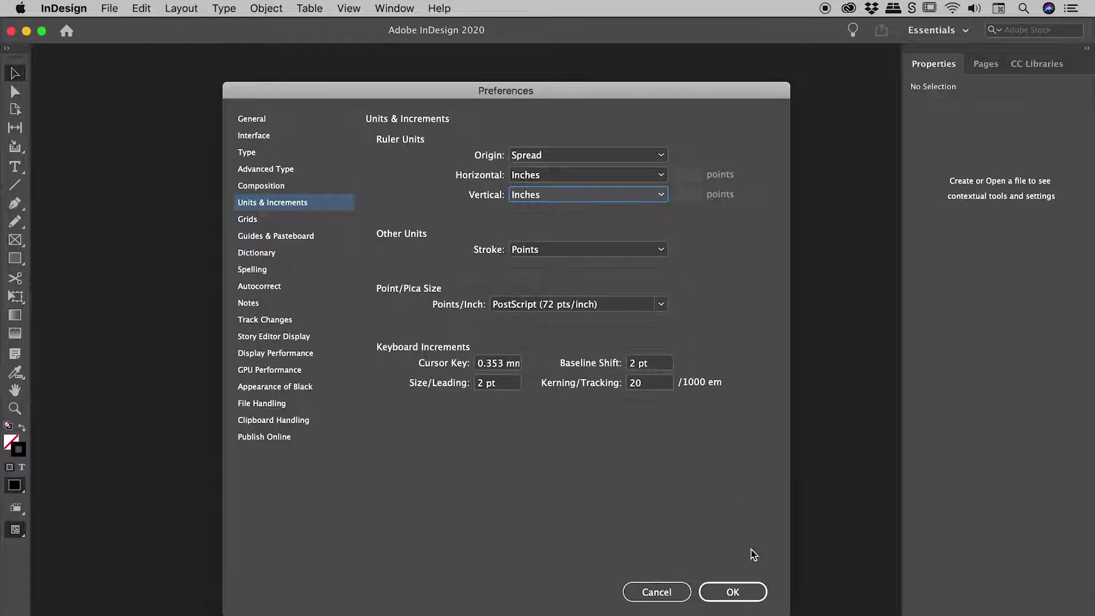
{"action": "left_click", "coordinate": [736, 591]}
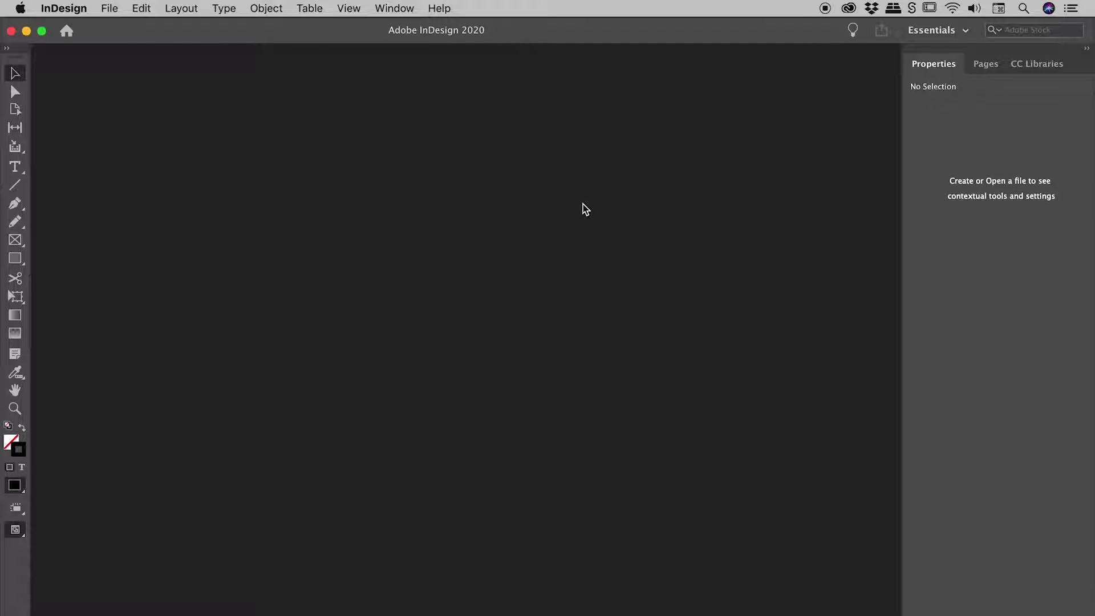
- Start a new document, shown as Untitled-12 at 8.2677 × 11.6929 in
{"action": "left_click", "coordinate": [109, 8]}
{"action": "mouse_move", "coordinate": [122, 27]}
{"action": "left_click", "coordinate": [329, 32]}
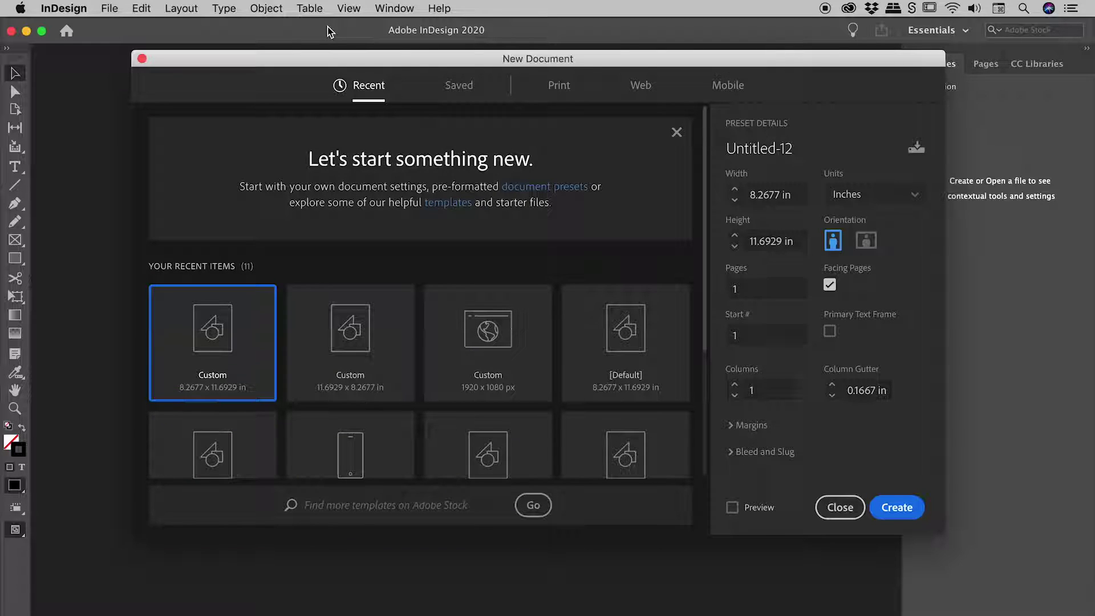
- Create Untitled-12 from the A4 print preset with document units set to Millimeters
{"action": "left_click", "coordinate": [563, 95]}
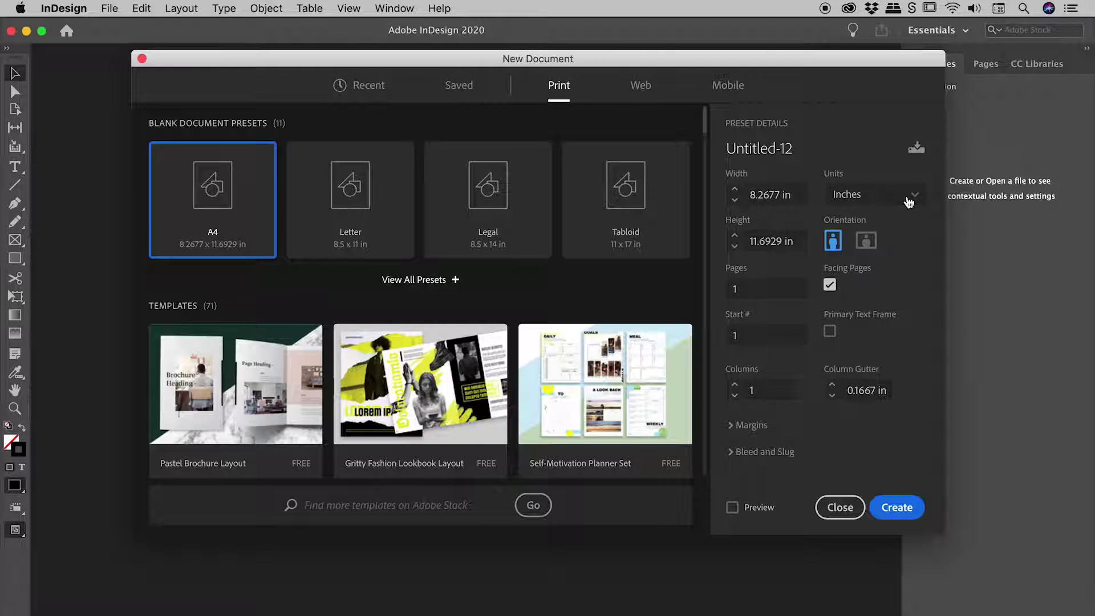
{"action": "left_click", "coordinate": [913, 197]}
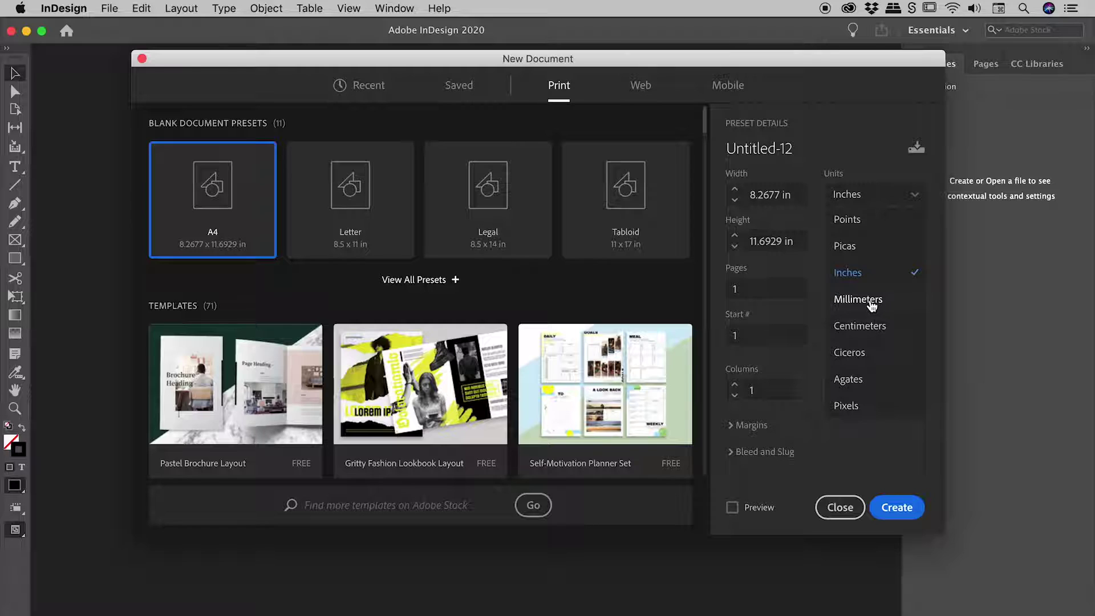
{"action": "left_click", "coordinate": [872, 302]}
{"action": "left_click", "coordinate": [894, 507]}
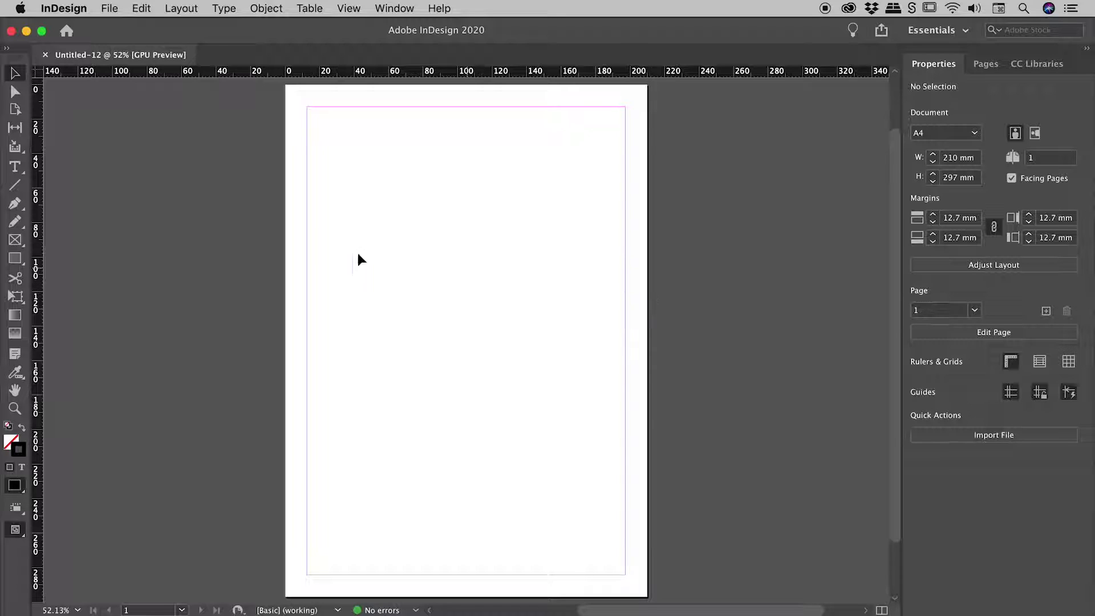
- Draw a black-filled, stroke-less rectangle across the page top from its top-left corner
{"action": "left_click", "coordinate": [14, 257]}
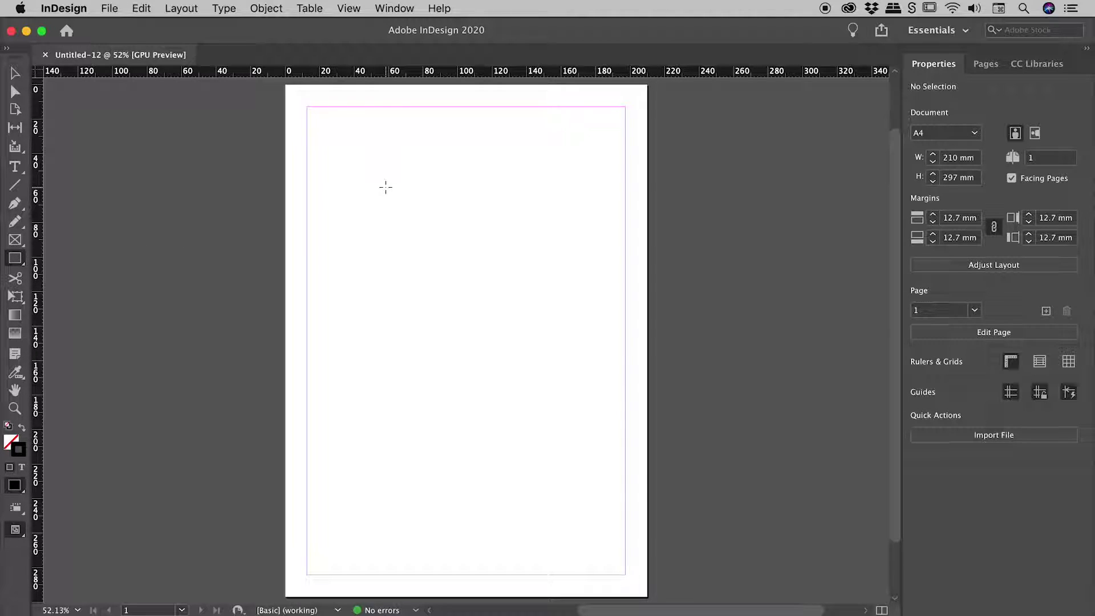
{"action": "key", "text": "shift+x"}
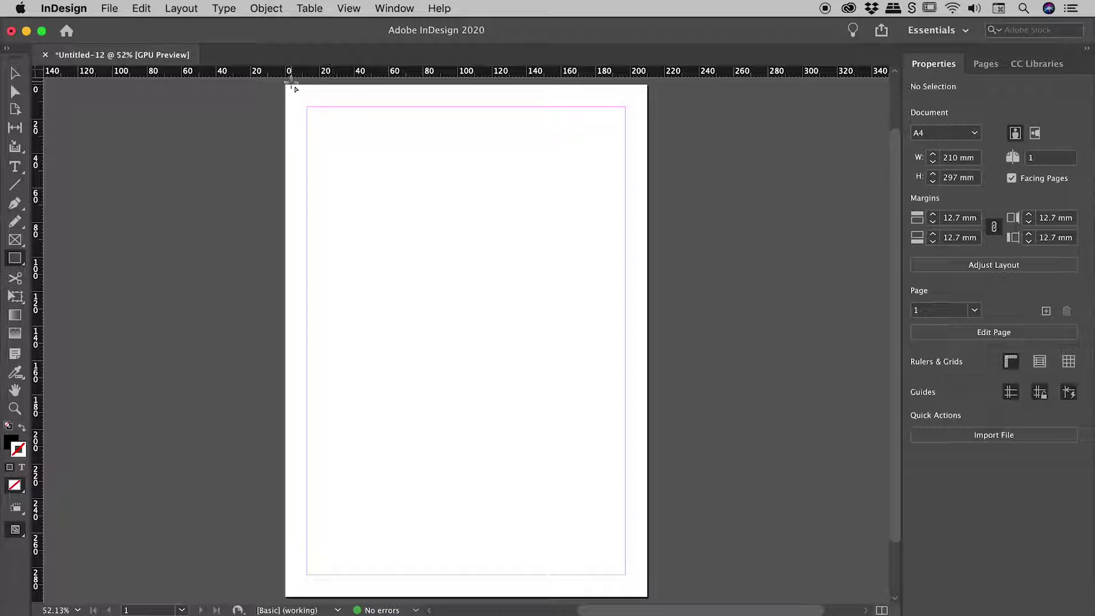
{"action": "left_click_drag", "start_coordinate": [285, 86], "coordinate": [648, 138]}
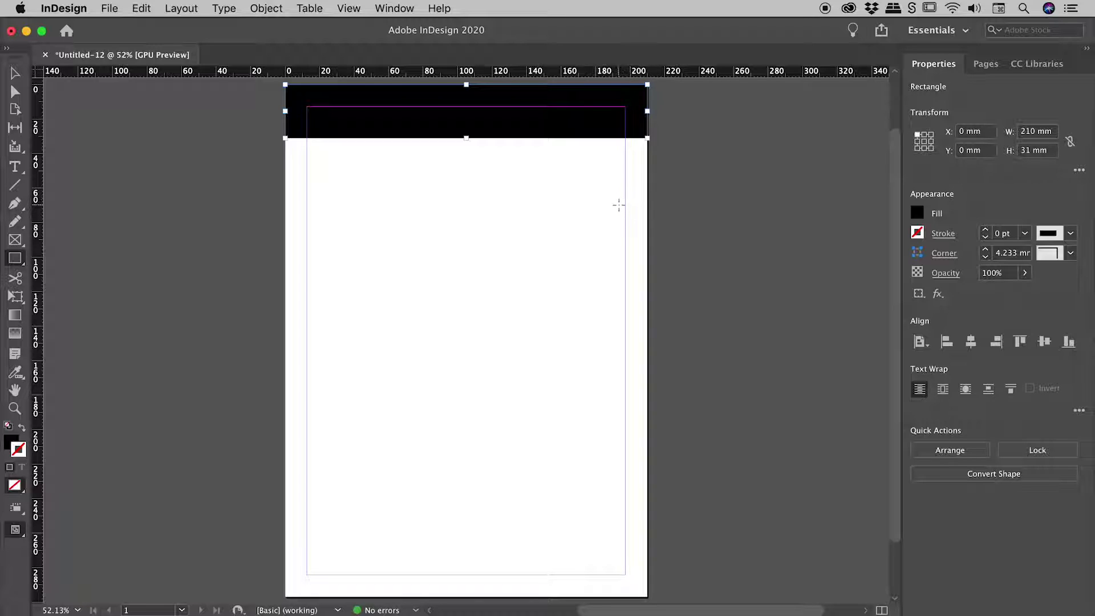
- Set the rectangle's height to 2in, making it 210 × 50.8 mm at 0,0
{"action": "left_click", "coordinate": [17, 75]}
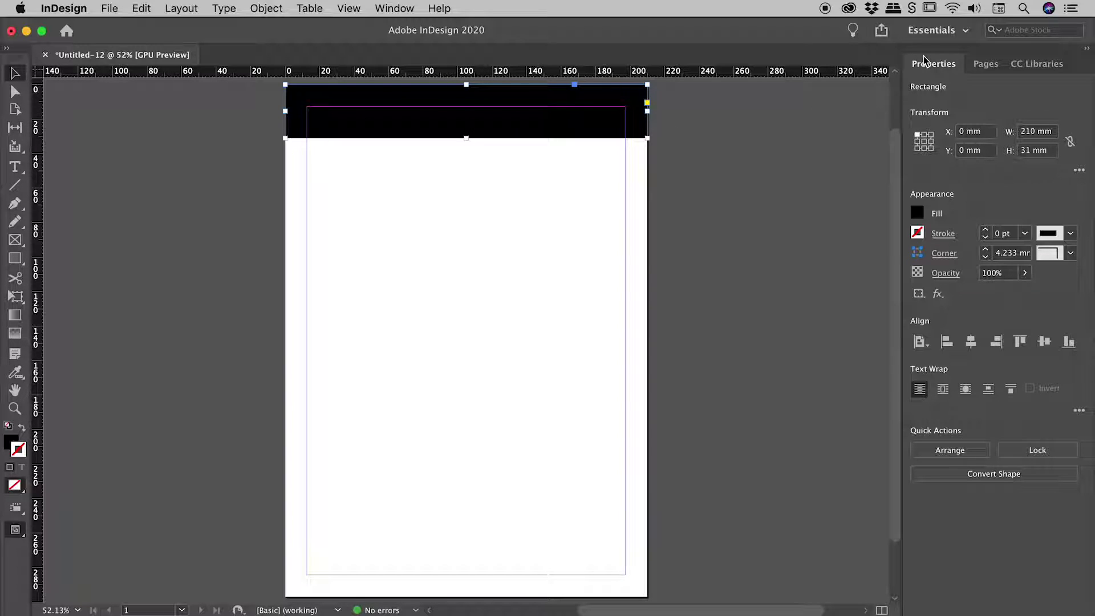
{"action": "left_click", "coordinate": [1027, 150]}
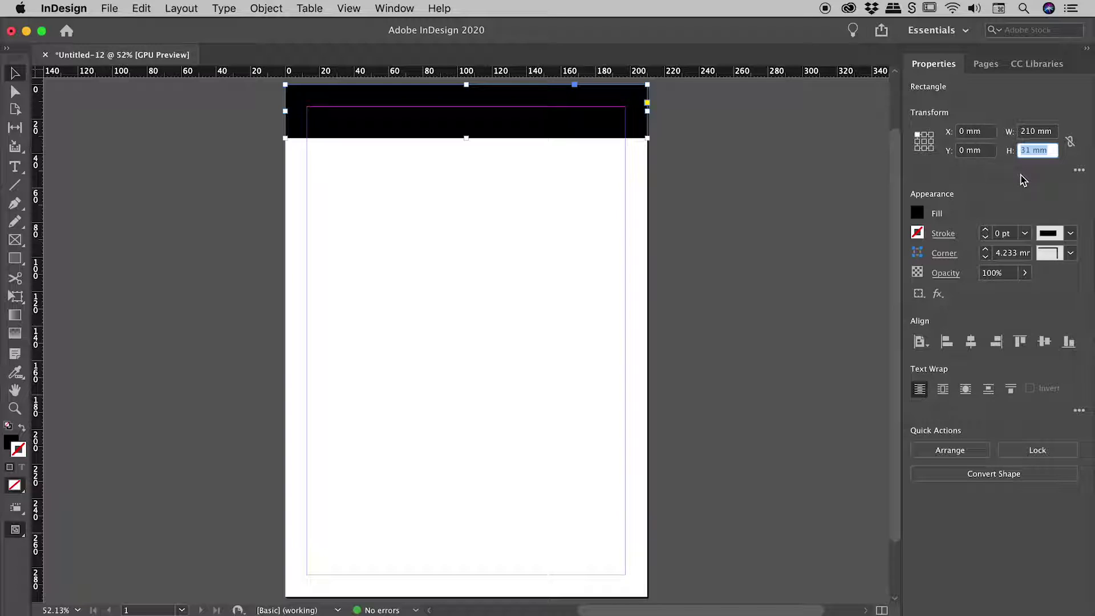
{"action": "type", "text": "2in"}
{"action": "key", "text": "Return"}
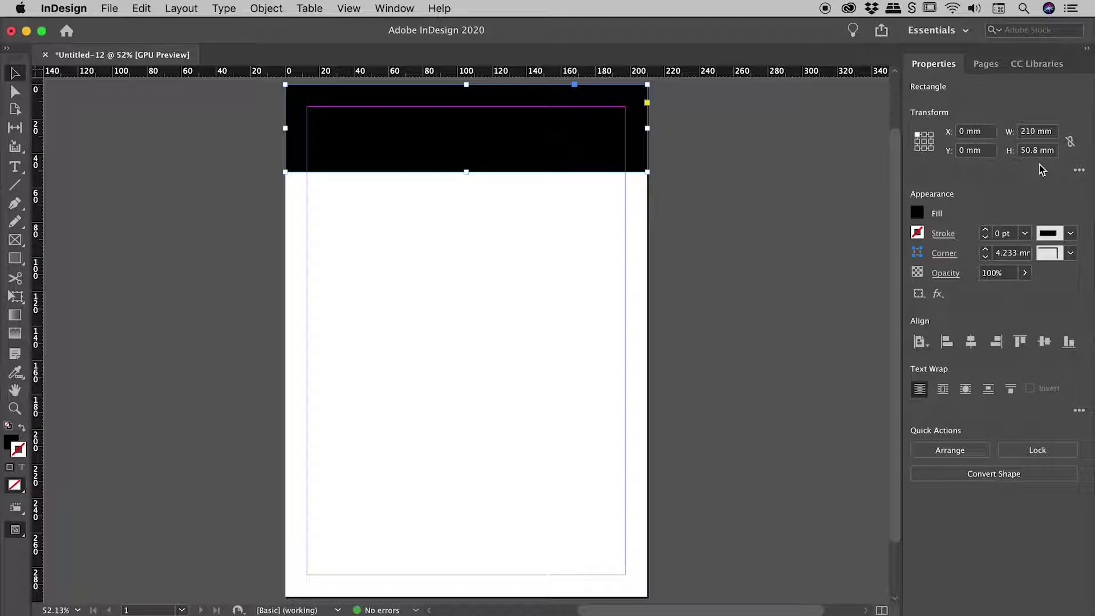
- Switch the rulers to Inches and verify the header reads 8.2677 × 2 in
{"action": "right_click", "coordinate": [40, 72]}
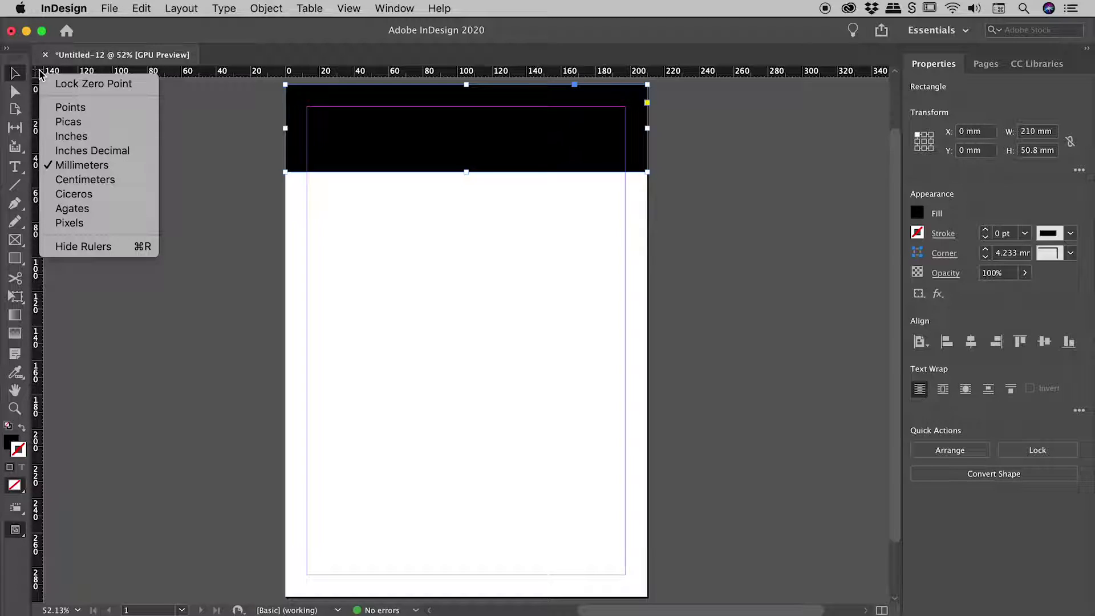
{"action": "left_click", "coordinate": [82, 136]}
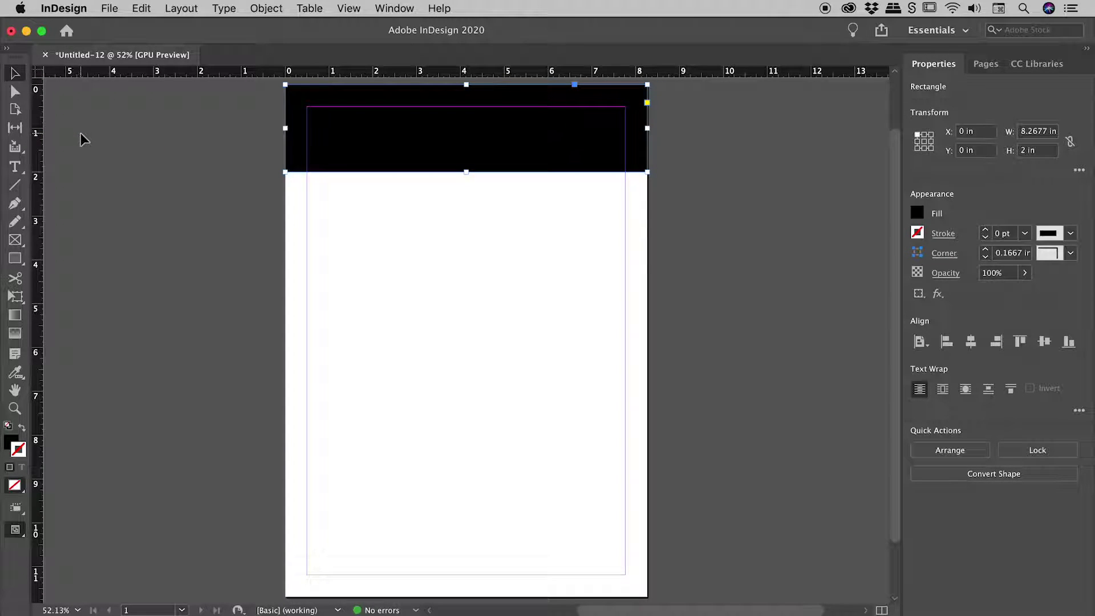
{"action": "left_click", "coordinate": [1034, 150]}
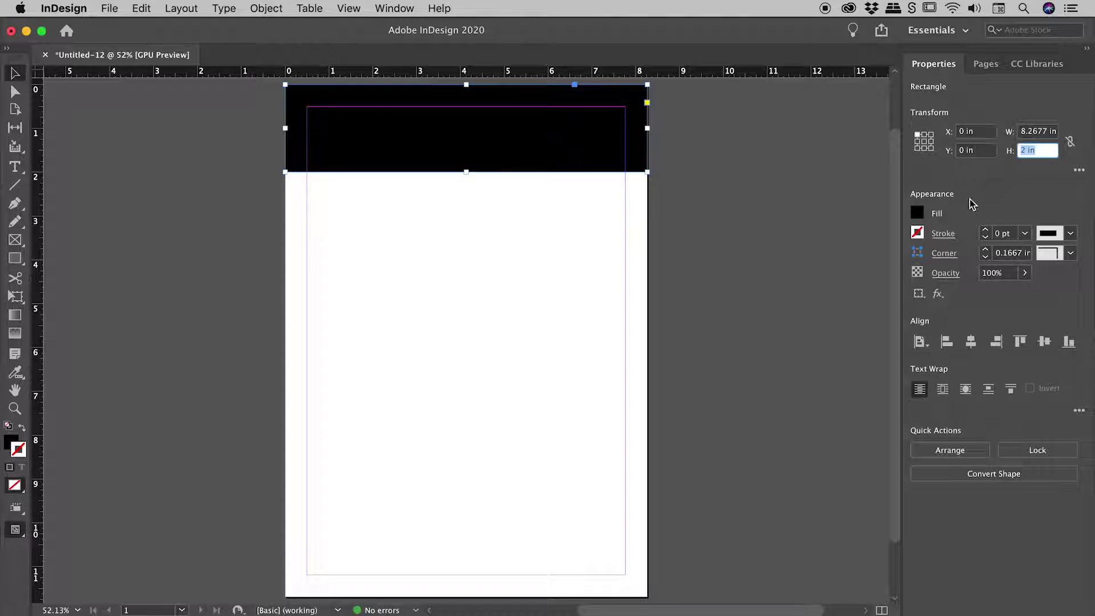